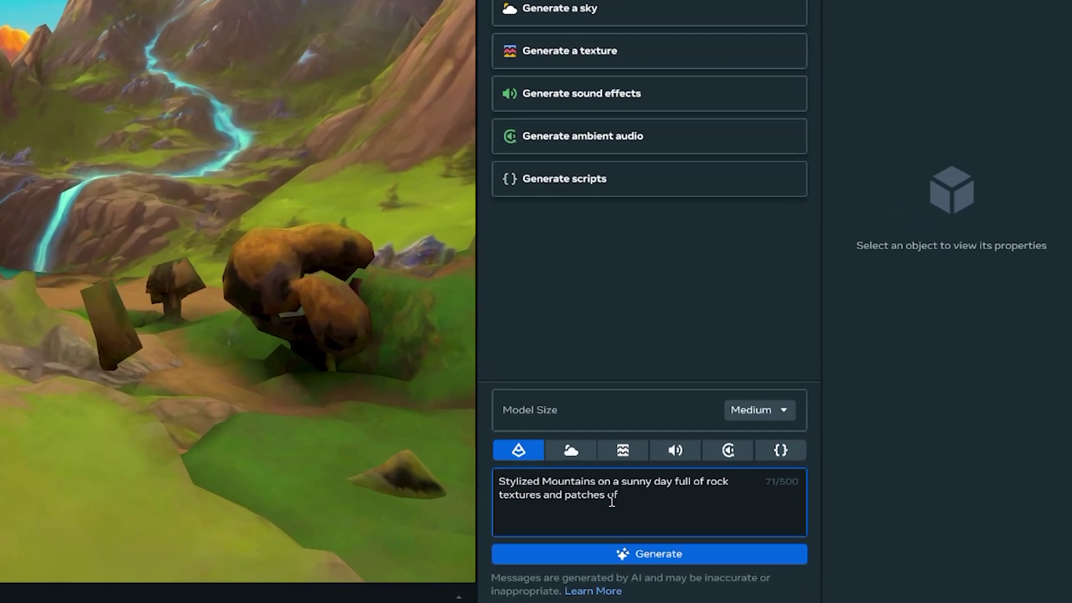
# - Complete the mesh prompt so it ends with "patches of grass", set the model size to Large, and generate the mountains
pyautogui.write('grass')
pyautogui.click(765, 409)
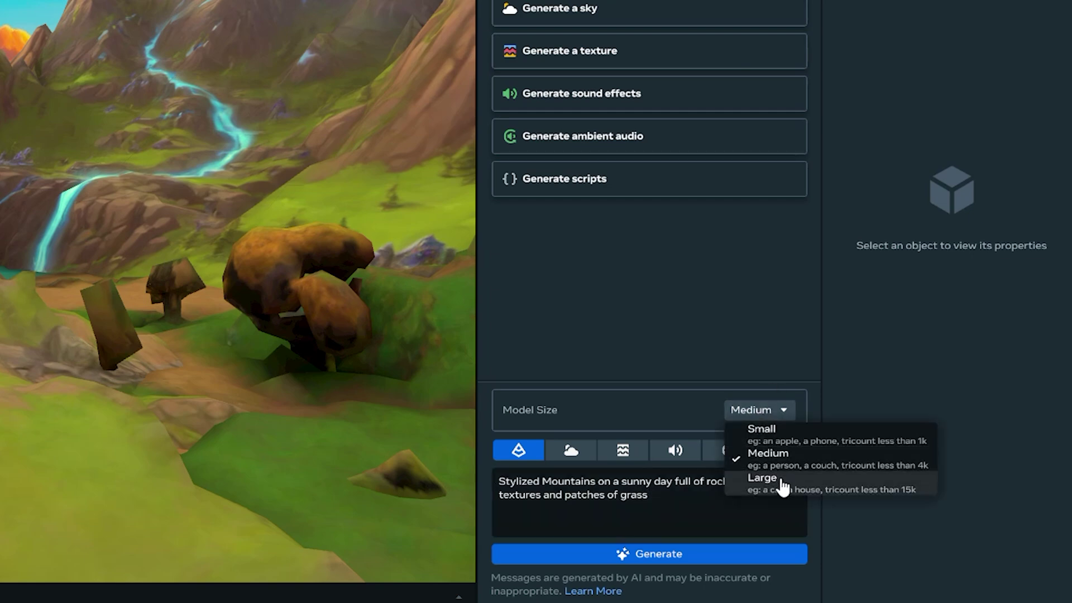
pyautogui.click(793, 476)
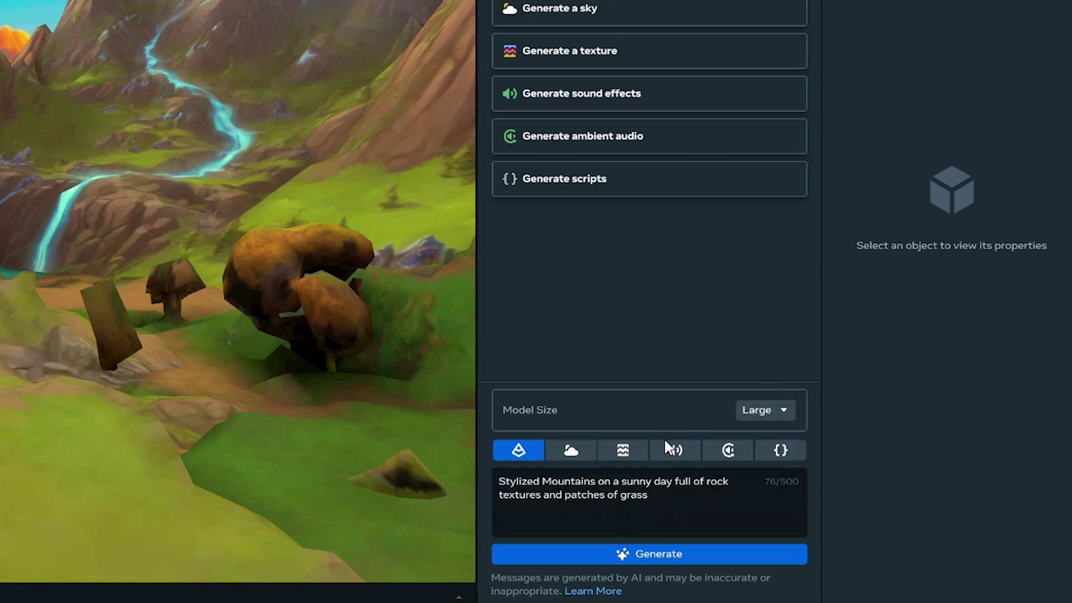
pyautogui.click(653, 565)
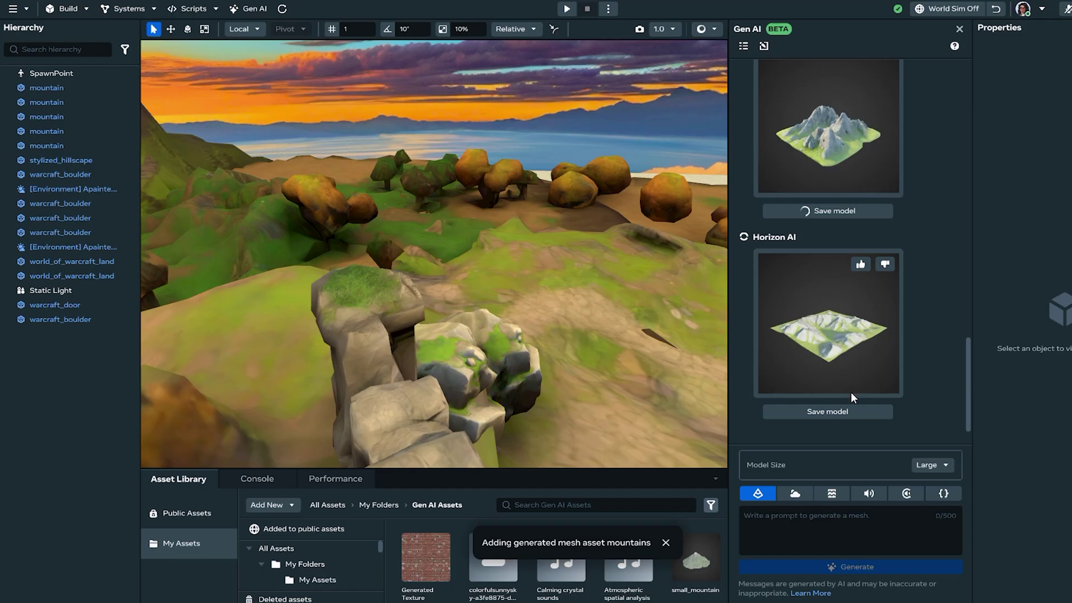
# - Save the flat, wide mountains model and place a mountains asset in the scene around the valley
pyautogui.click(848, 410)
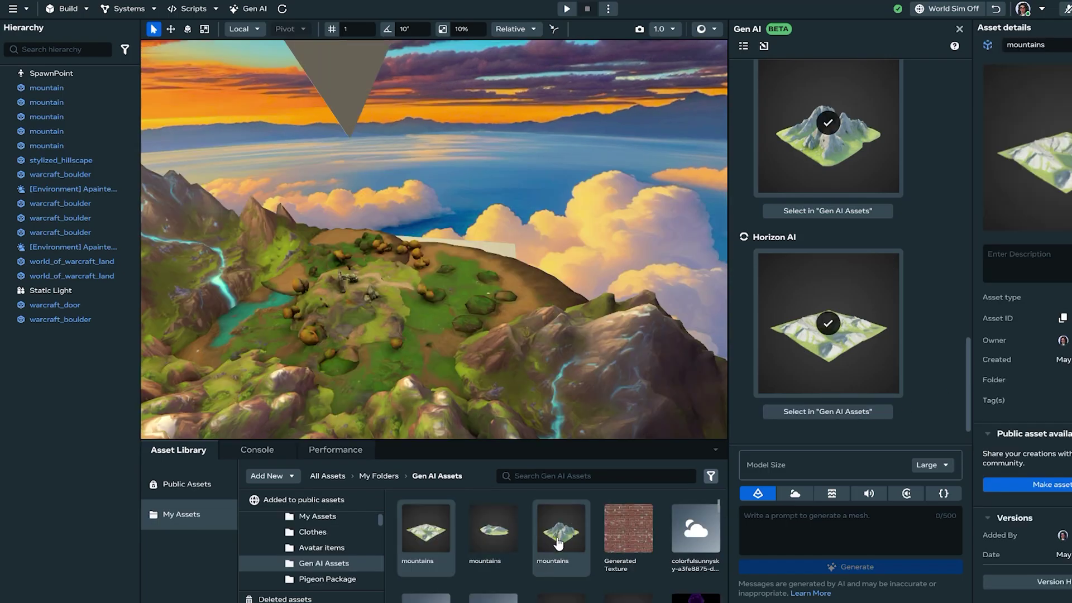
pyautogui.moveTo(561, 534); pyautogui.dragTo(484, 228)
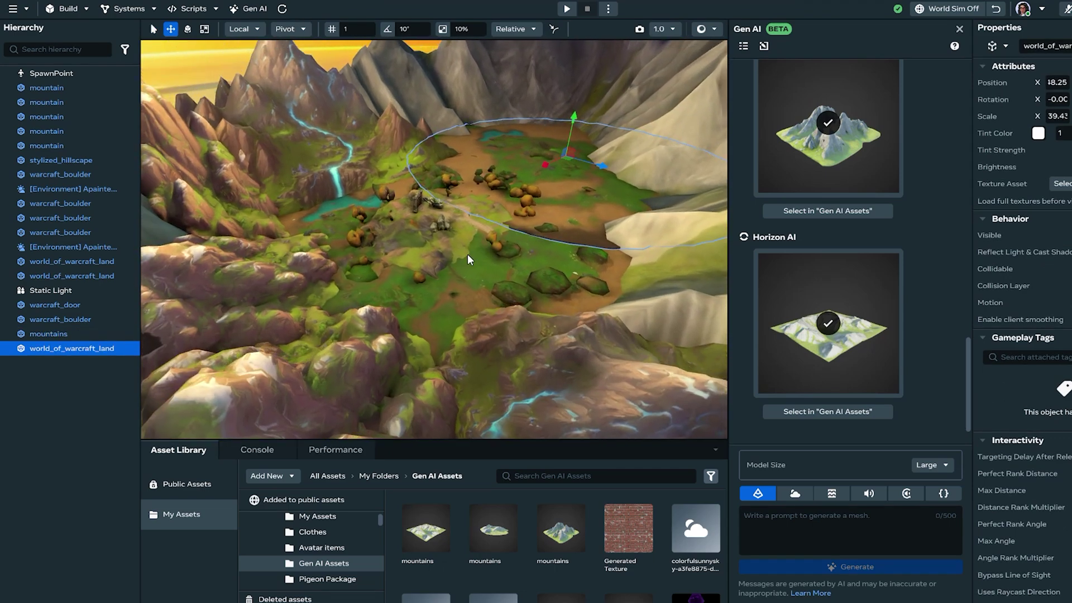
# - Preview the world from a spot on the valley floor and walk forward through it
pyautogui.rightClick(467, 258)
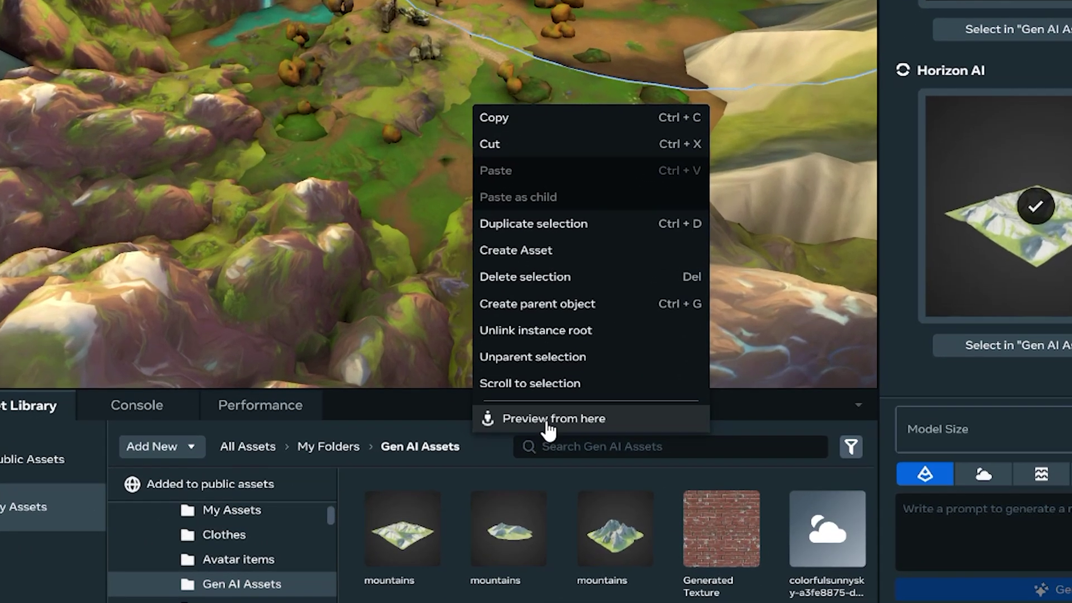
pyautogui.click(502, 452)
pyautogui.press('w')
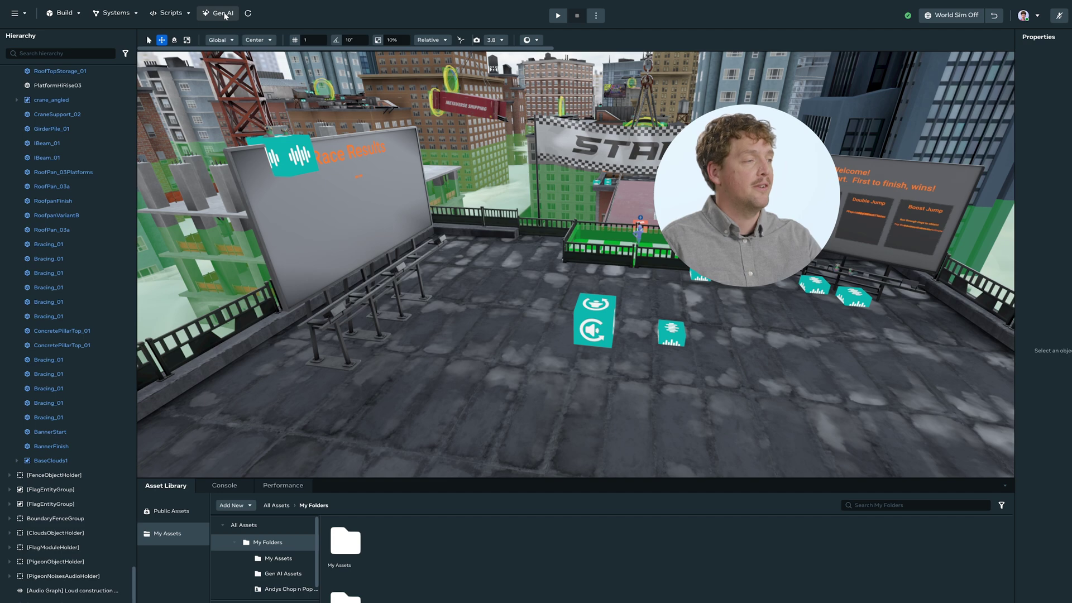
# - Open the AI generation tools and review the Small, Medium and Large model size options for meshes
pyautogui.click(237, 15)
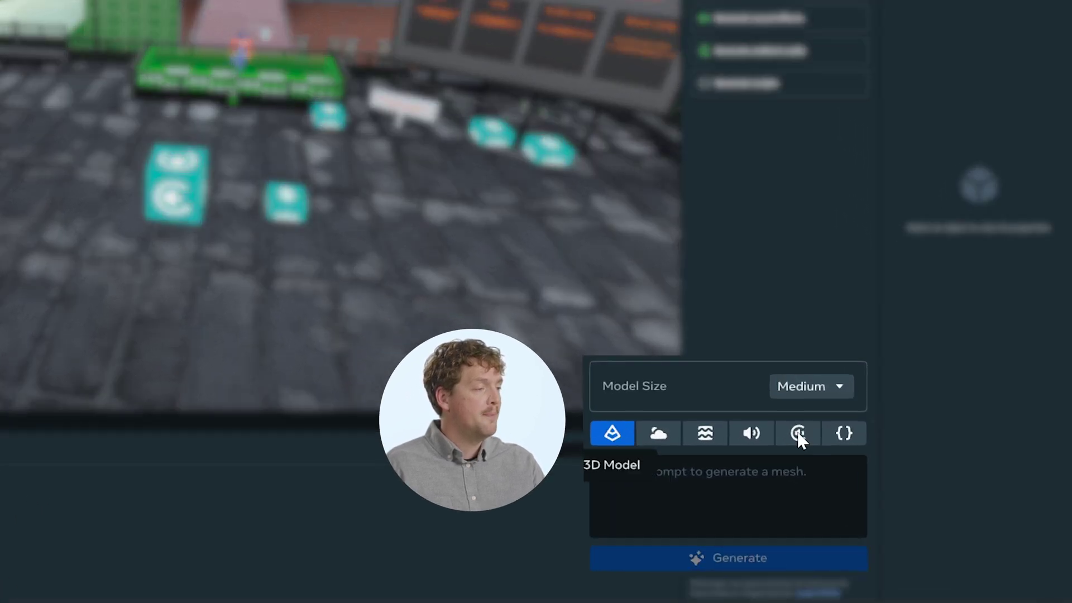
pyautogui.click(738, 490)
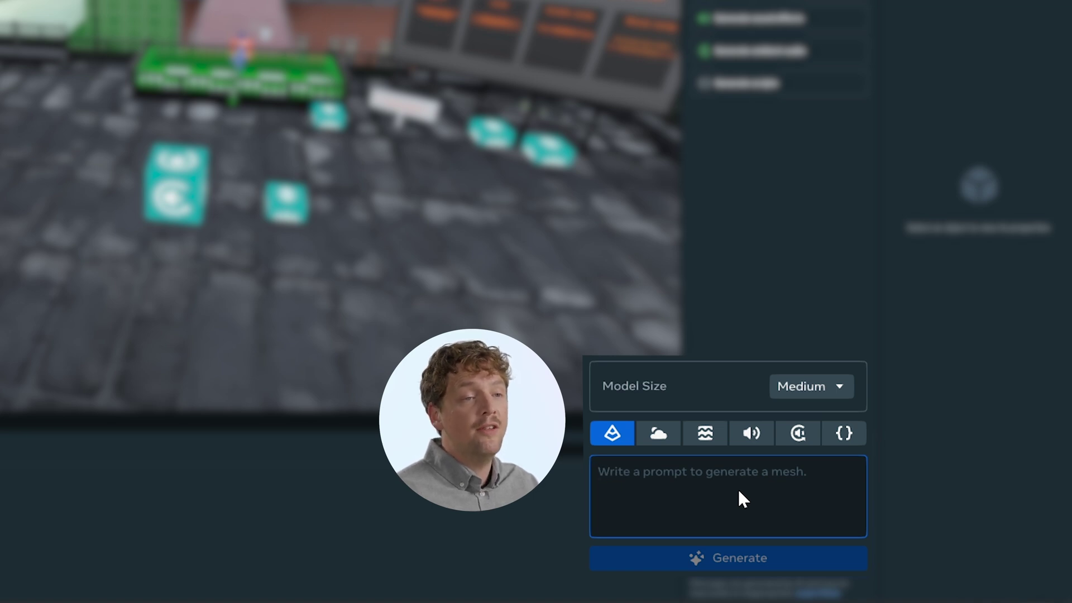
pyautogui.click(697, 370)
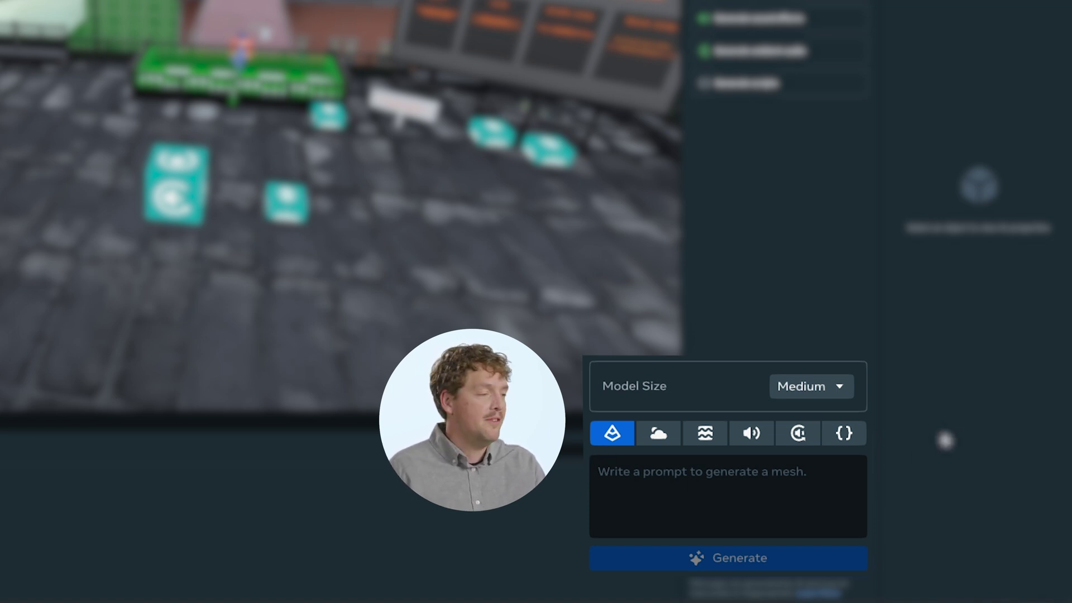
pyautogui.click(812, 386)
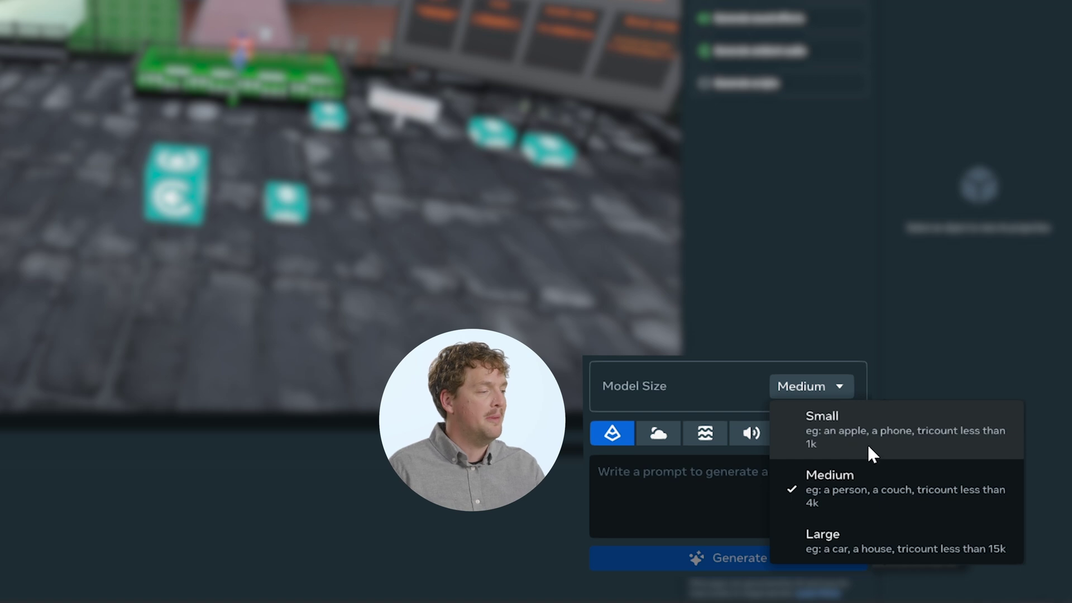
pyautogui.click(672, 481)
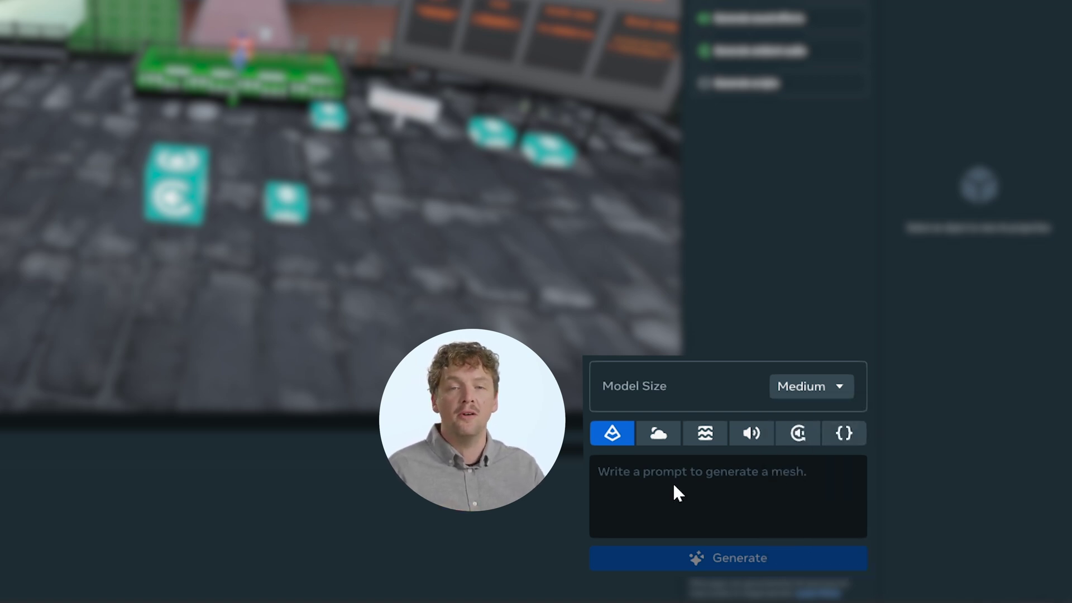
pyautogui.click(673, 484)
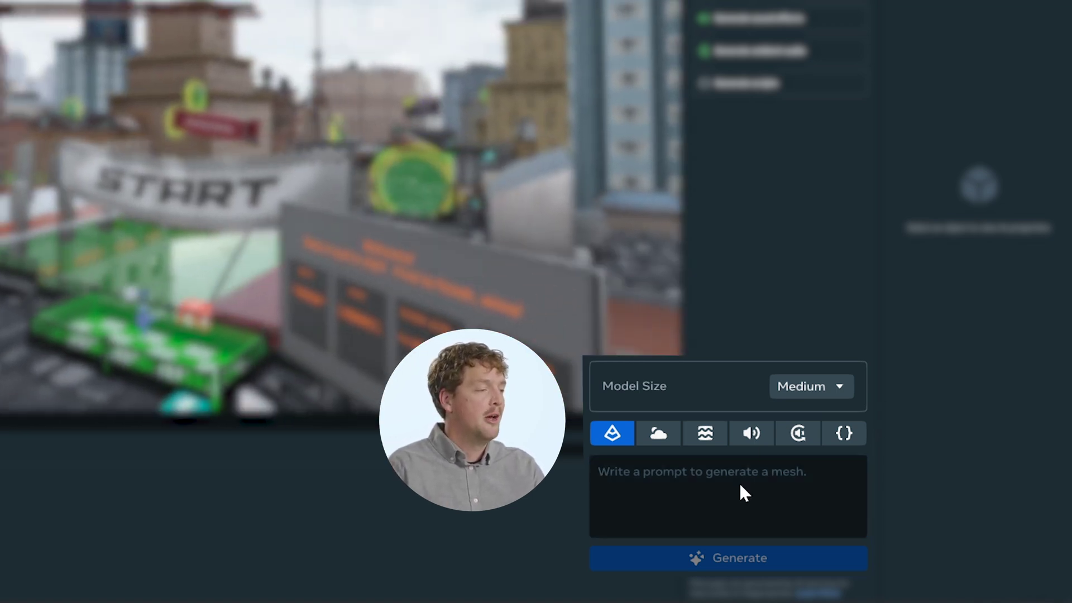
# - Write the mesh prompt "1960s b-movie style UFO with alien metal"
pyautogui.click(740, 485)
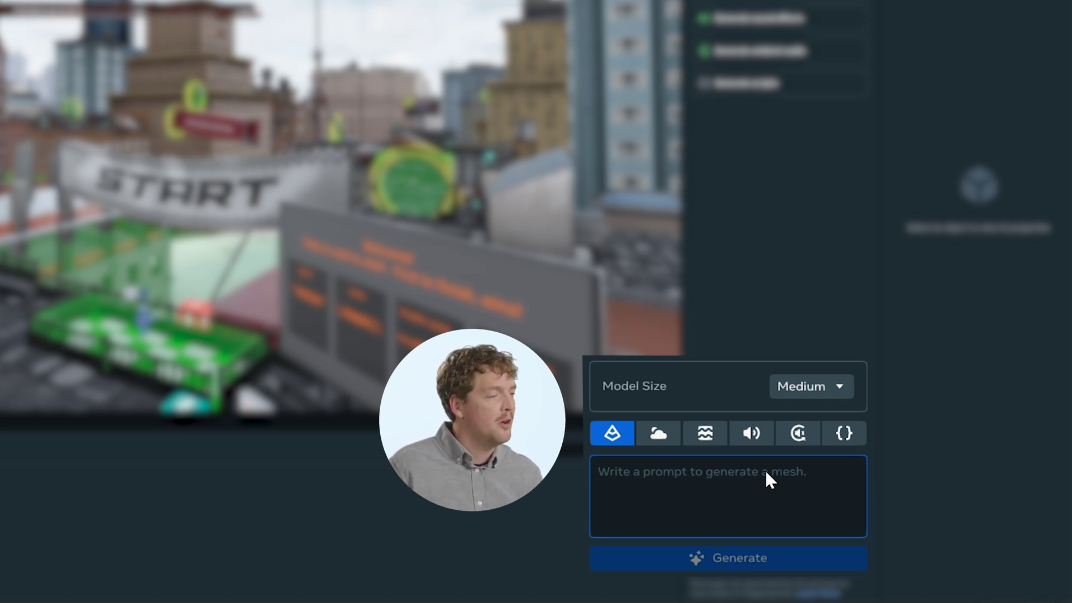
pyautogui.write('1960s a')
pyautogui.press('BackSpace')
pyautogui.write('b-movie style UFO with')
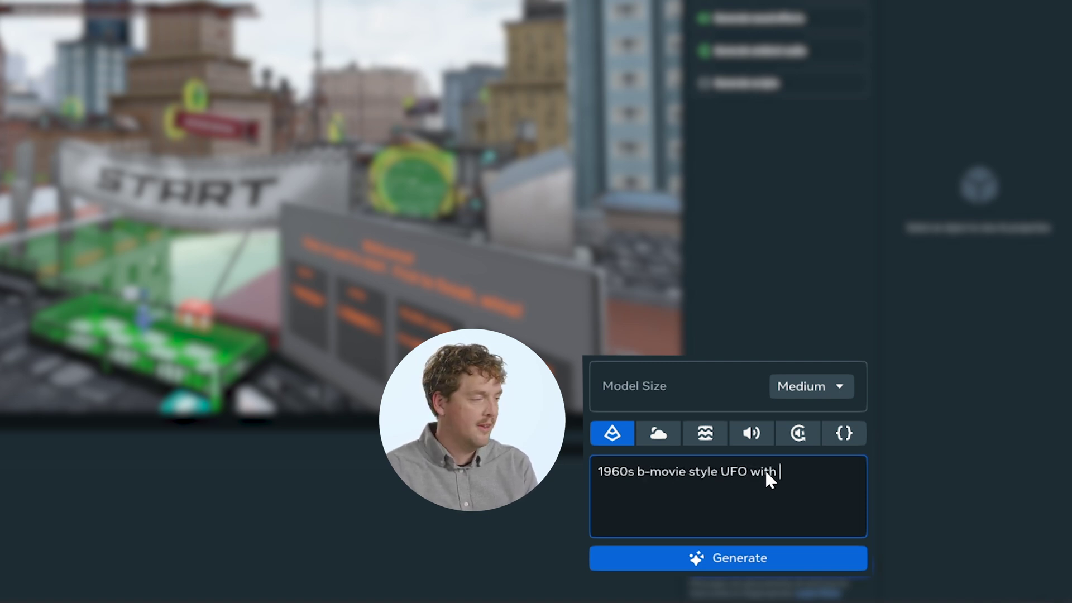
pyautogui.write(' alien')
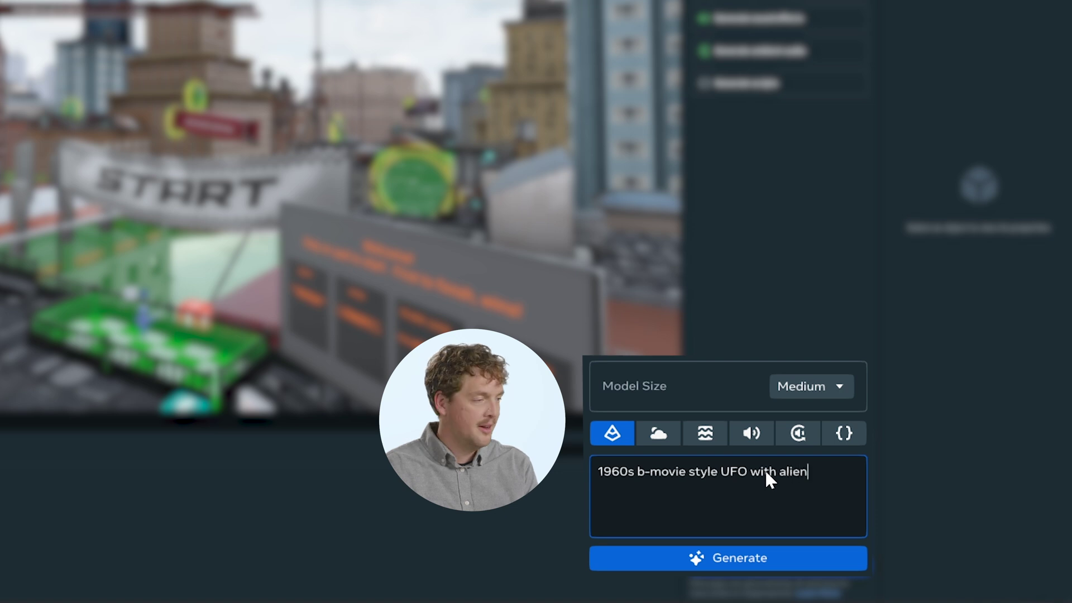
pyautogui.write(' metal')
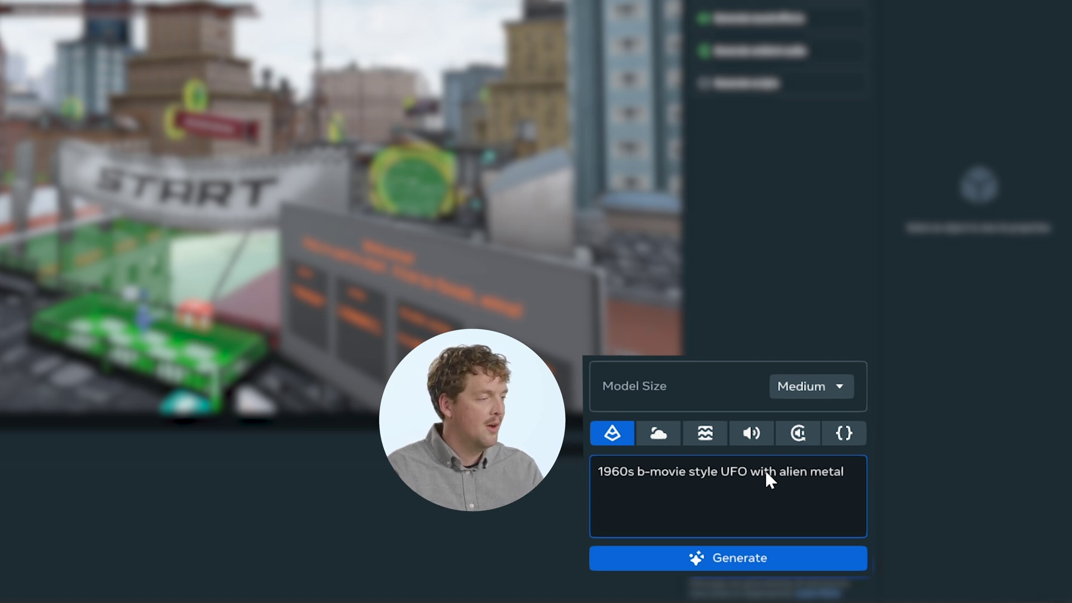
# - Insert "silver" before "alien metal" in the prompt and generate the medium-size mesh
pyautogui.click(779, 472)
pyautogui.write('silver')
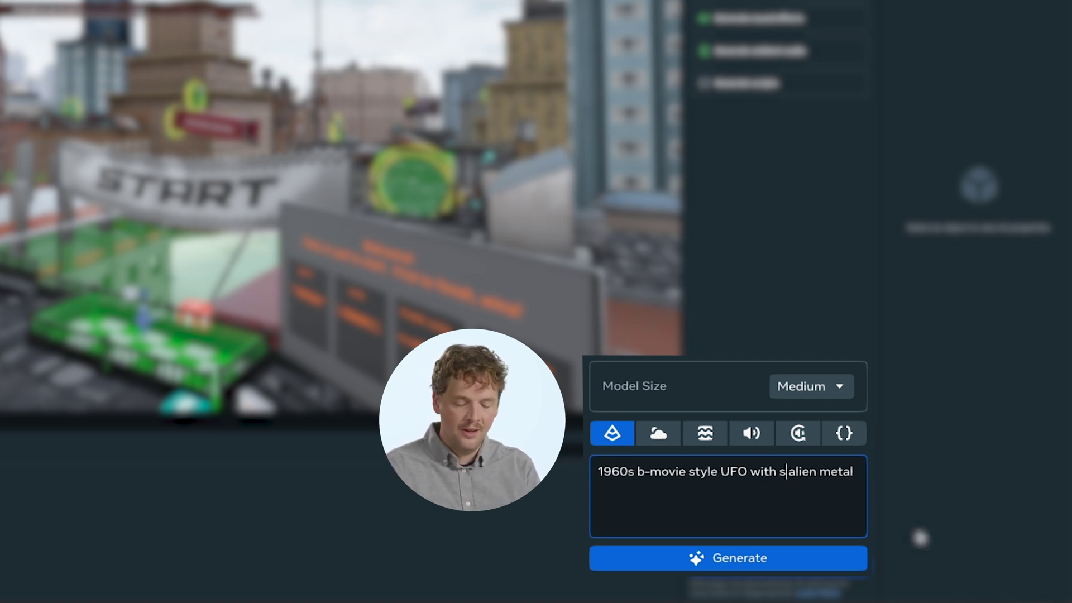
pyautogui.click(737, 487)
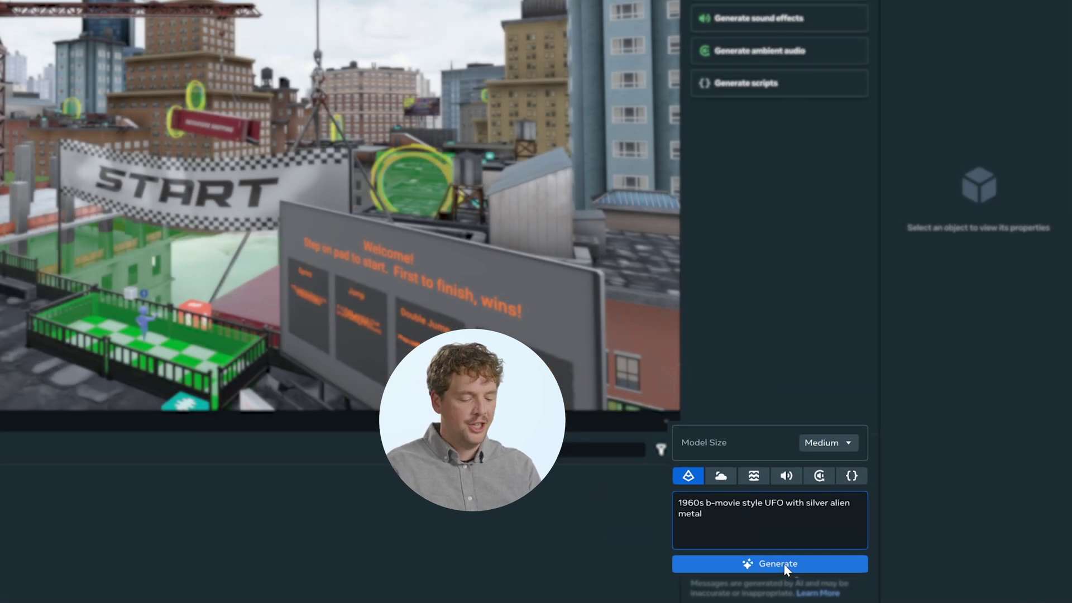
pyautogui.click(786, 568)
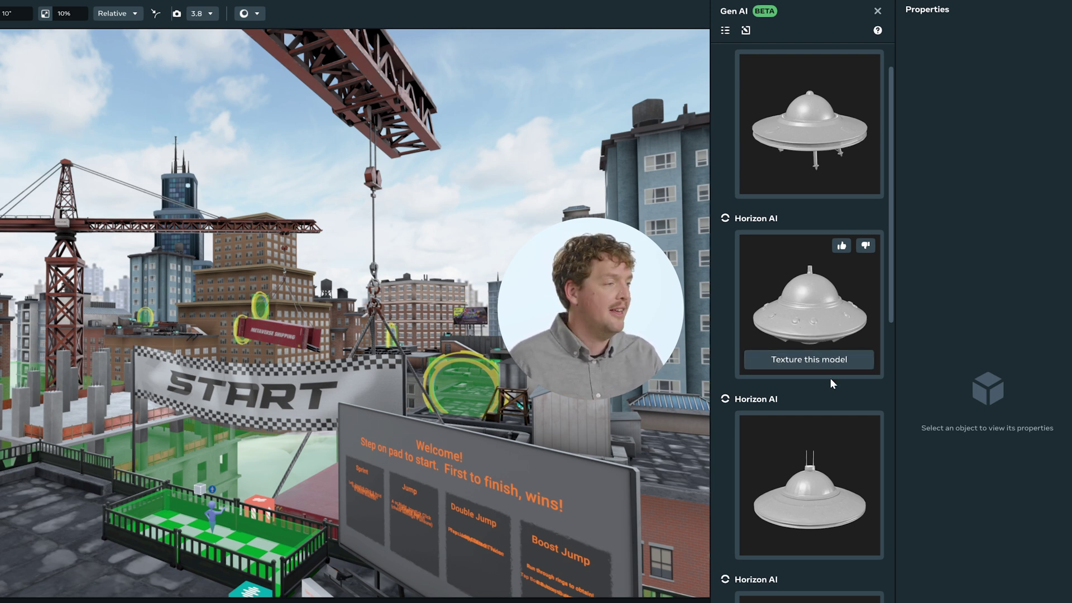
# - Texture the untextured UFO model that has a high dome, a single tip and a studded rim
pyautogui.click(798, 360)
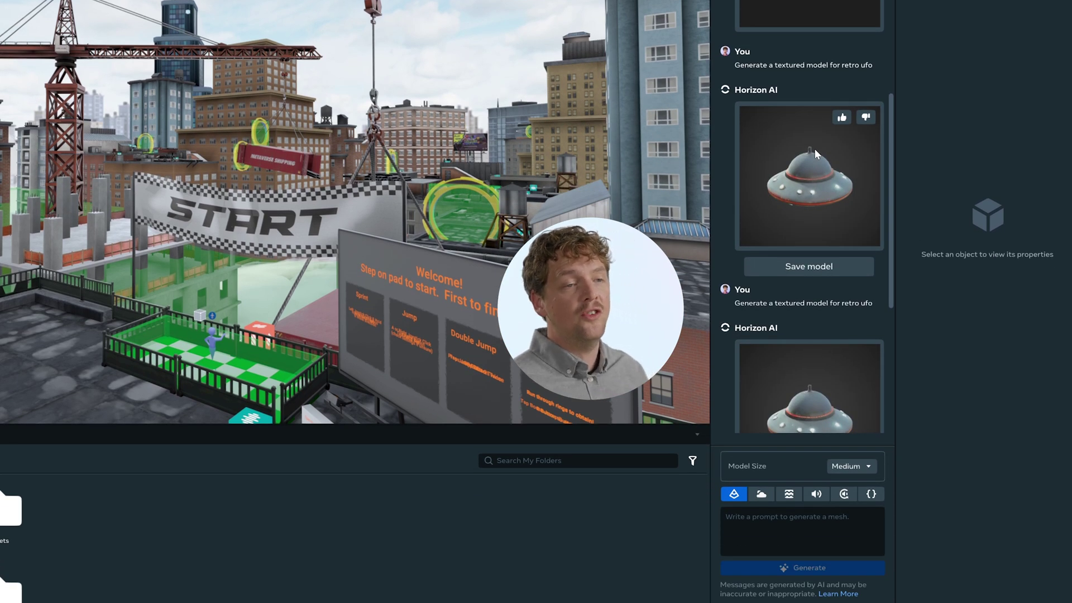
pyautogui.scroll(-2, 815, 149)
pyautogui.scroll(-2, 815, 148)
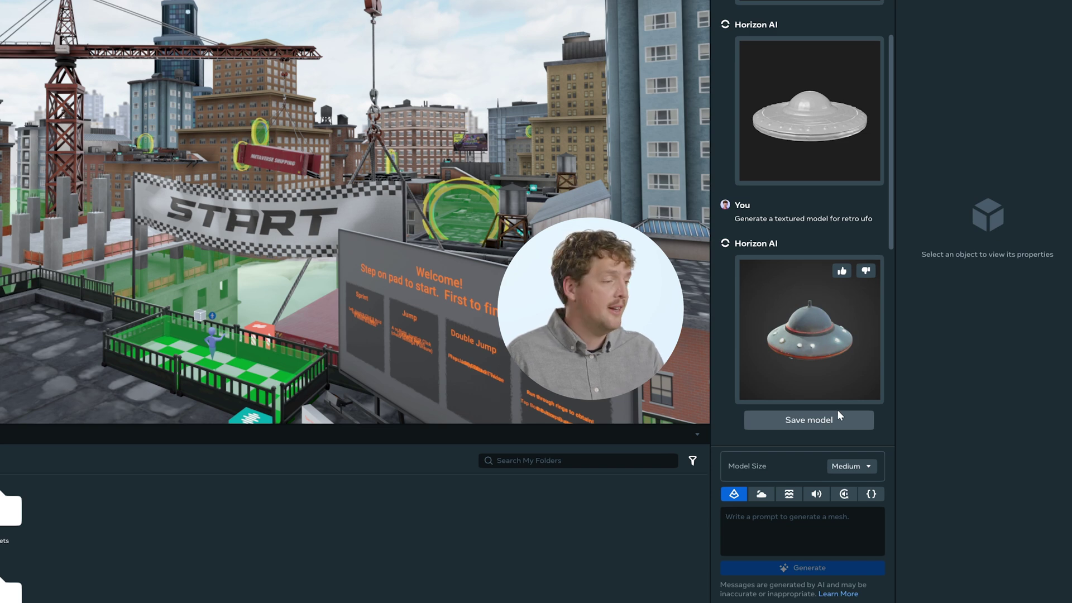
# - Save the textured retro UFO model and open the Gen AI Assets folder
pyautogui.click(820, 419)
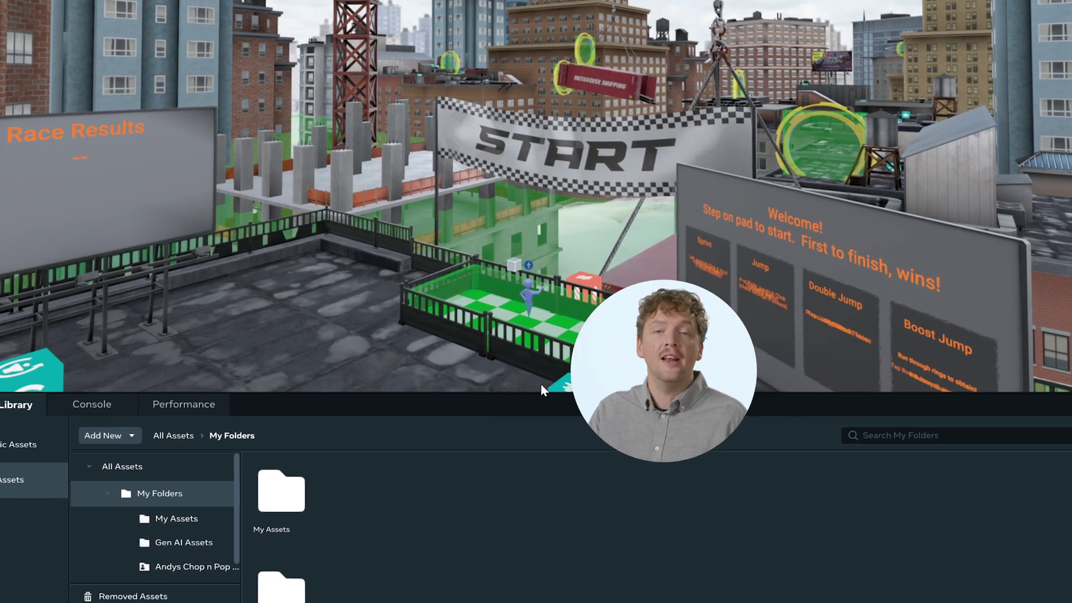
pyautogui.click(179, 543)
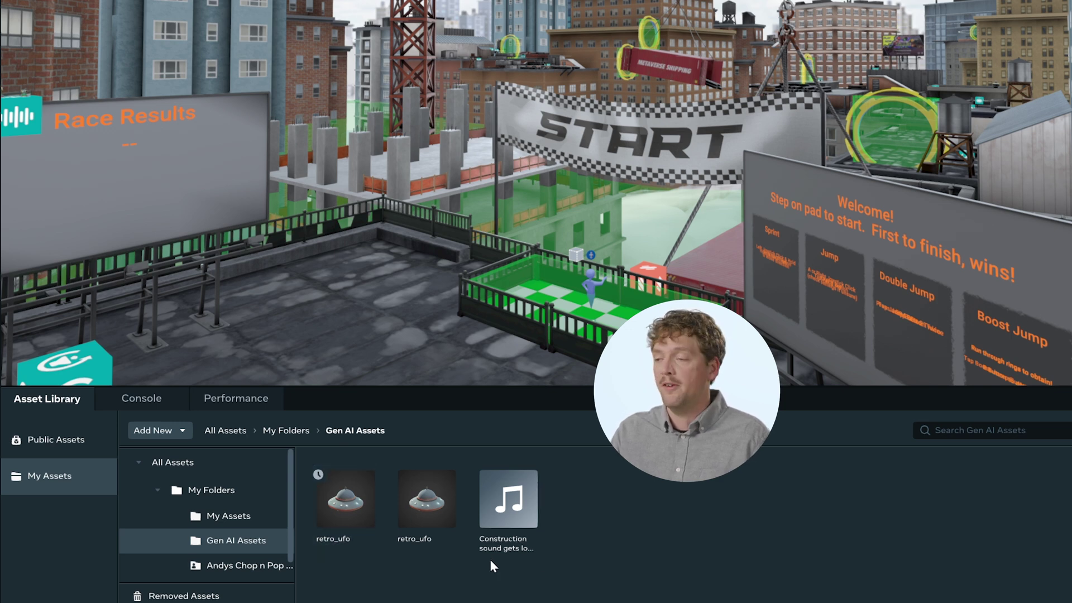
pyautogui.rightClick(427, 503)
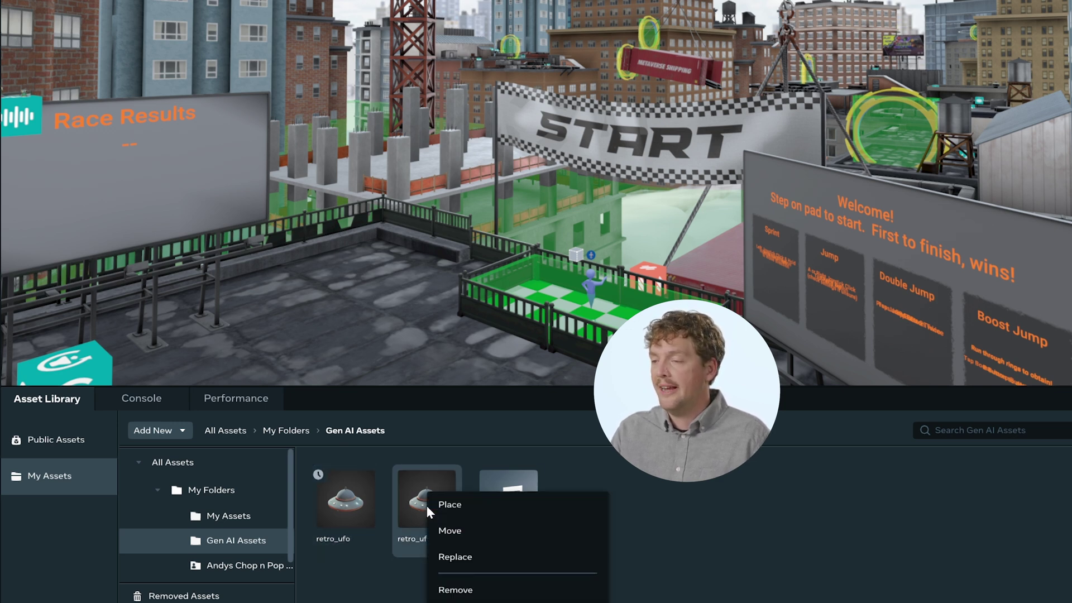
pyautogui.click(458, 539)
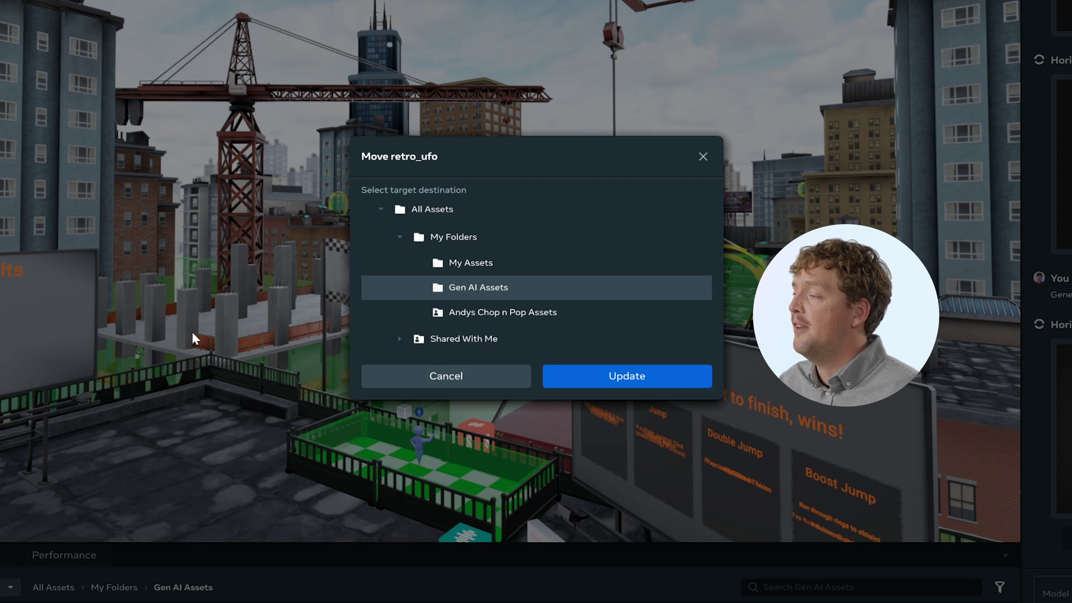
pyautogui.click(480, 321)
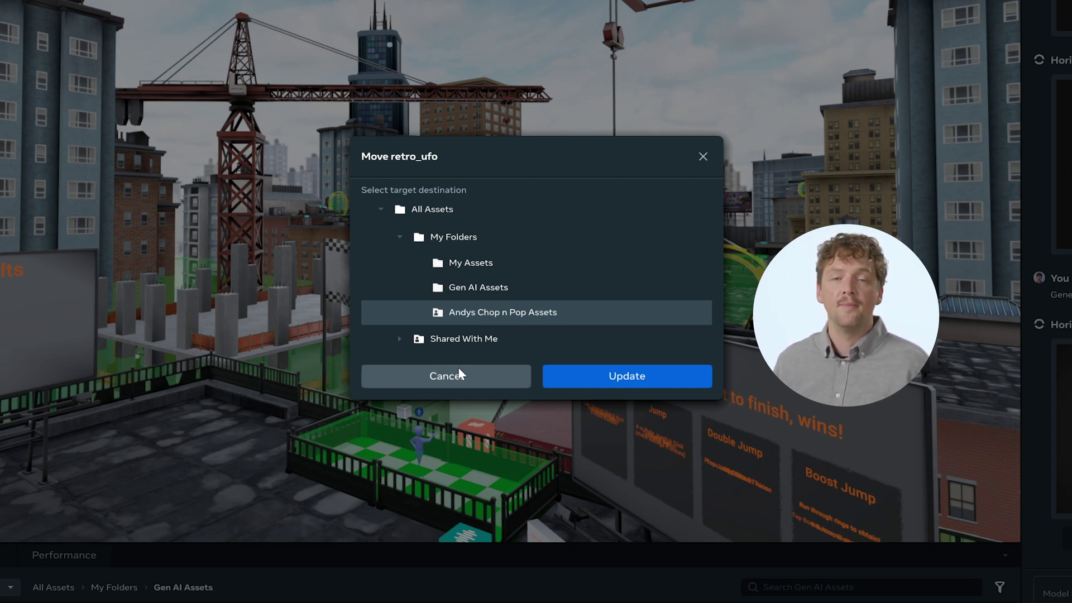
pyautogui.click(400, 370)
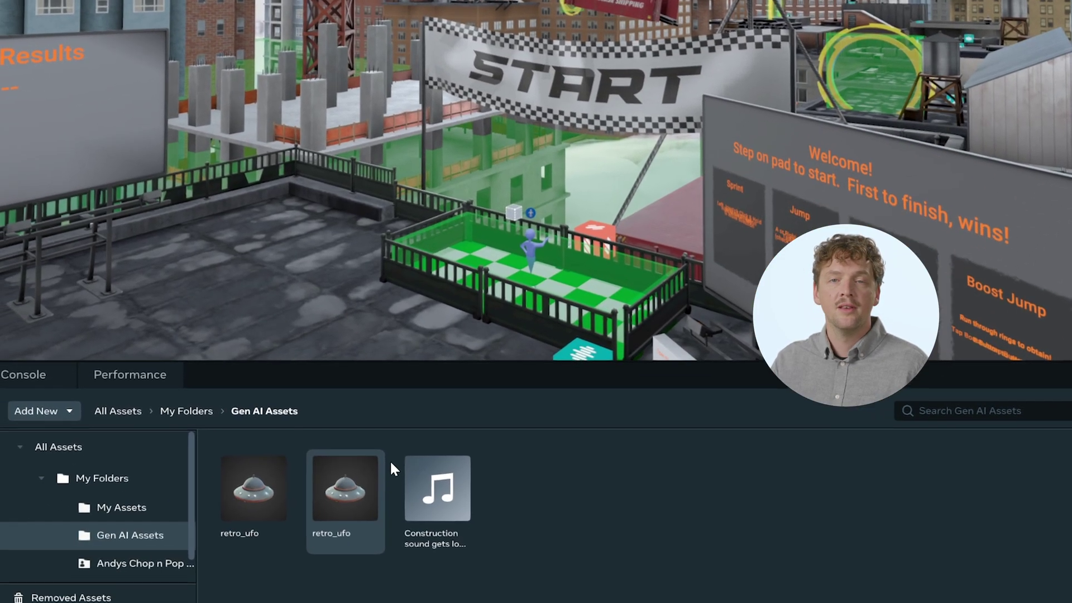
# - Place the retro_ufo asset in the scene in front of the start area
pyautogui.moveTo(554, 201); pyautogui.dragTo(740, 282, button='right')
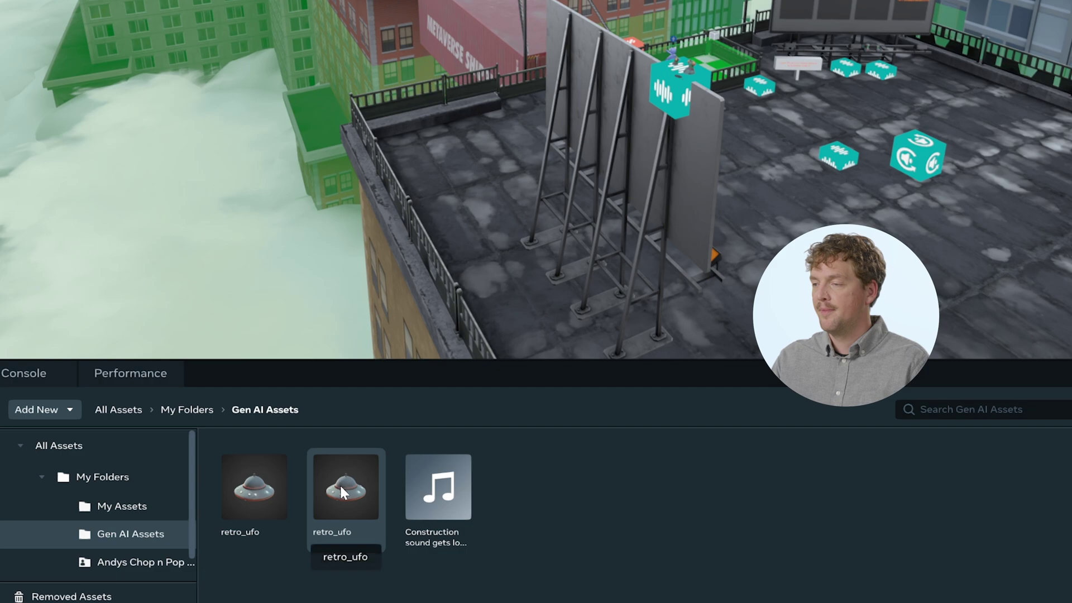
pyautogui.moveTo(341, 487); pyautogui.dragTo(614, 275)
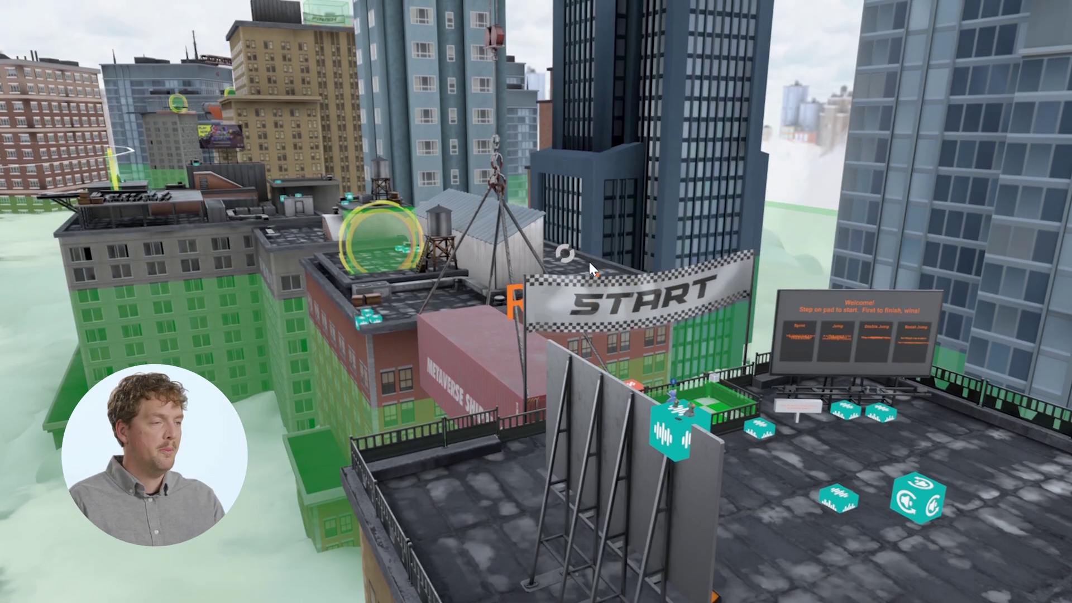
pyautogui.rightClick(615, 275)
pyautogui.click(584, 240)
# - Move the UFO through the air to hover beside the START banner, clear of the shipping container
pyautogui.moveTo(584, 241); pyautogui.dragTo(731, 241, button='right')
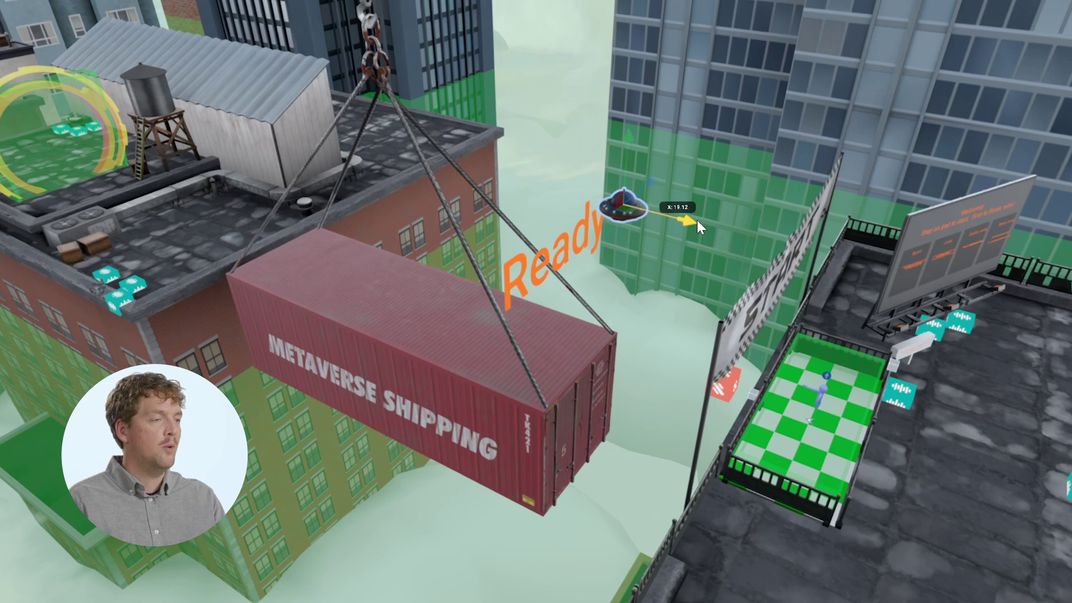
pyautogui.moveTo(697, 219); pyautogui.dragTo(755, 213)
pyautogui.moveTo(728, 169); pyautogui.dragTo(746, 63)
pyautogui.moveTo(802, 159); pyautogui.dragTo(882, 191)
pyautogui.keyDown('alt'); pyautogui.moveTo(949, 162); pyautogui.dragTo(719, 158); pyautogui.keyUp('alt')
pyautogui.moveTo(799, 178); pyautogui.dragTo(210, 273)
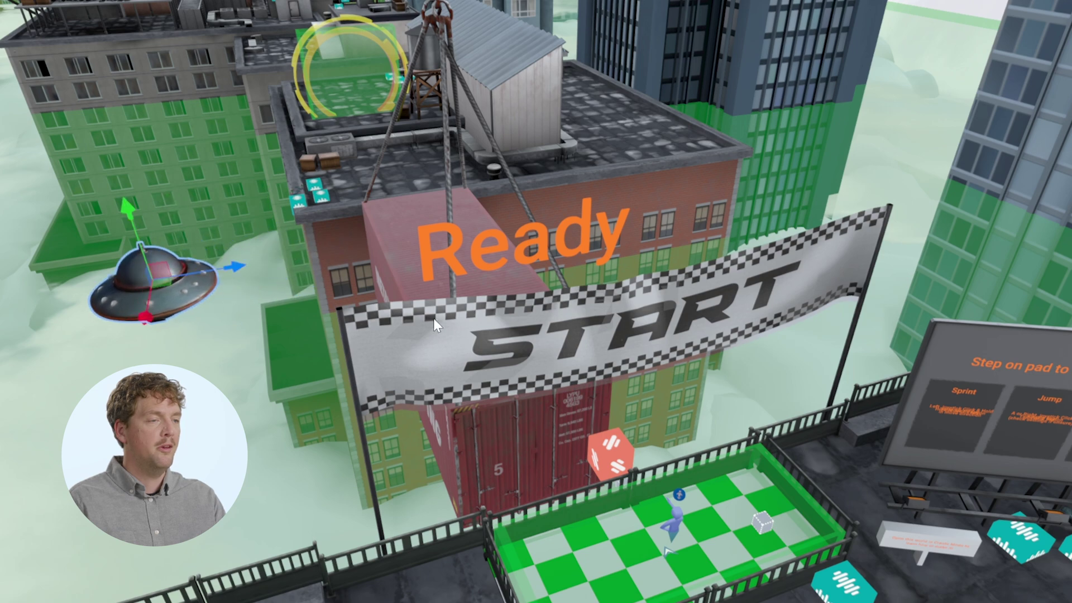
# - Scale the UFO up to a much larger size and rotate it to tilt beside the START banner
pyautogui.press('f')
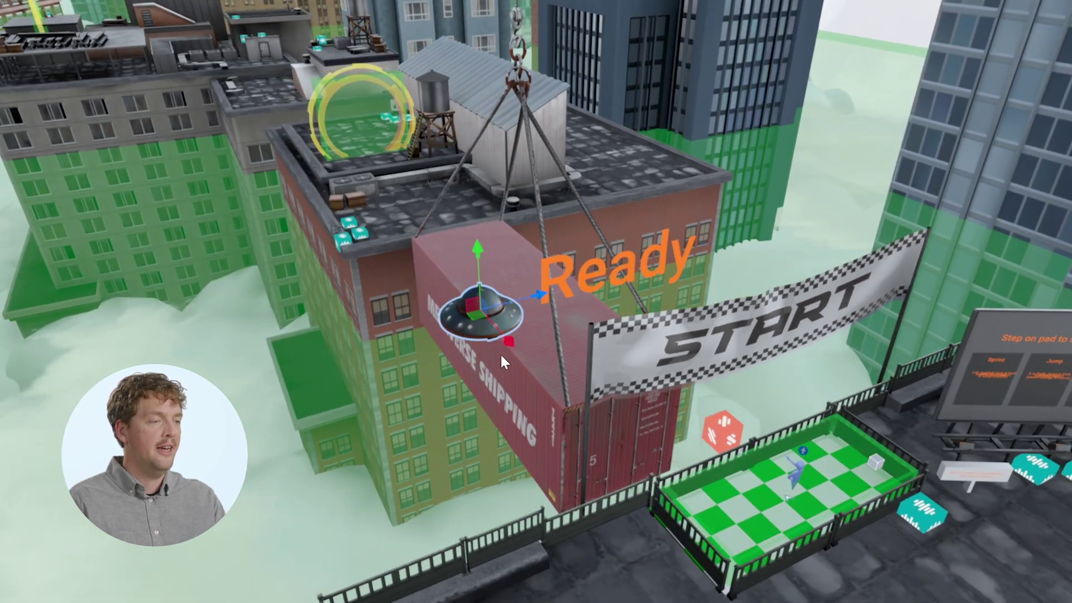
pyautogui.press('r')
pyautogui.moveTo(478, 313); pyautogui.dragTo(588, 313)
pyautogui.press('e')
pyautogui.moveTo(492, 309); pyautogui.dragTo(510, 323)
pyautogui.moveTo(475, 344); pyautogui.dragTo(511, 344)
pyautogui.press('r')
pyautogui.moveTo(828, 339); pyautogui.dragTo(811, 299, button='right')
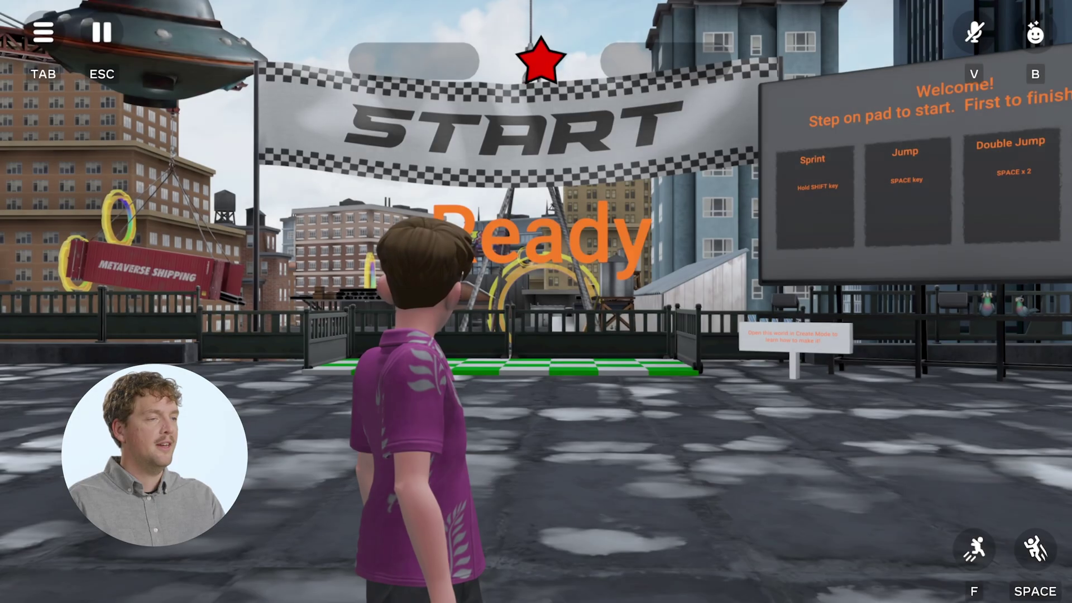
# - Preview the world and run the avatar forward toward the START banner and the UFO
pyautogui.press('w')
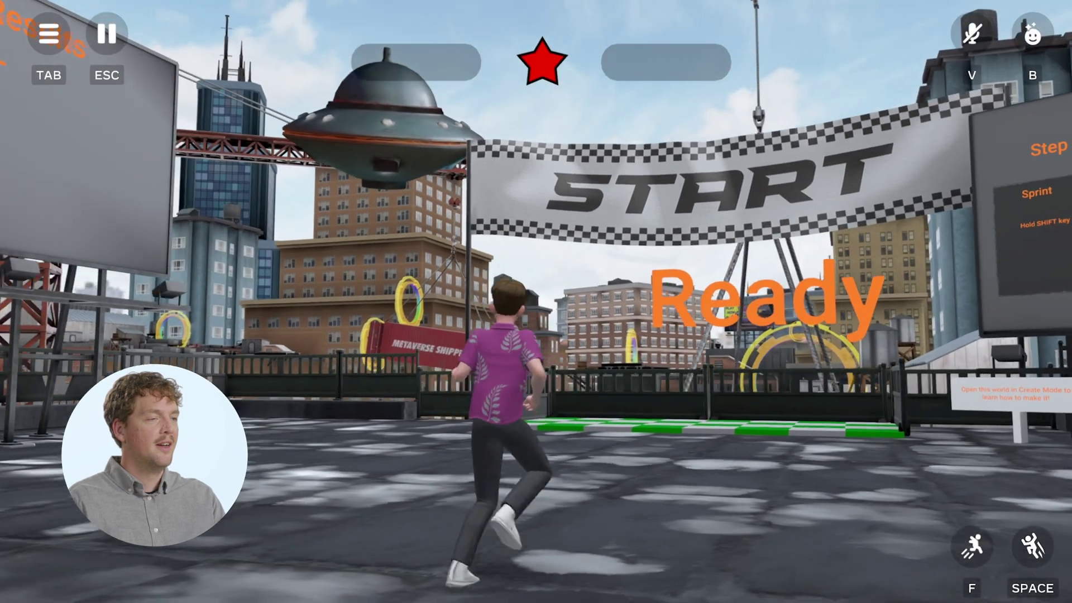